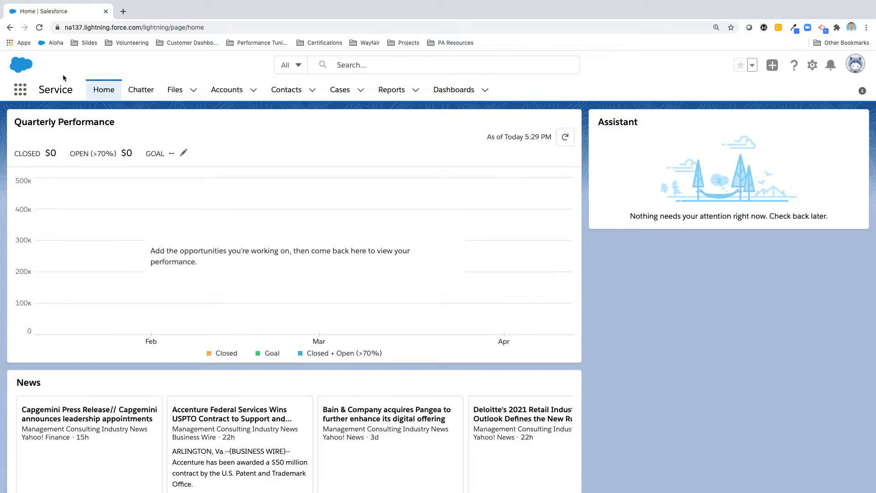
# Find and open the Lightning Events app by searching for "ligh"
pyautogui.click(19, 93)
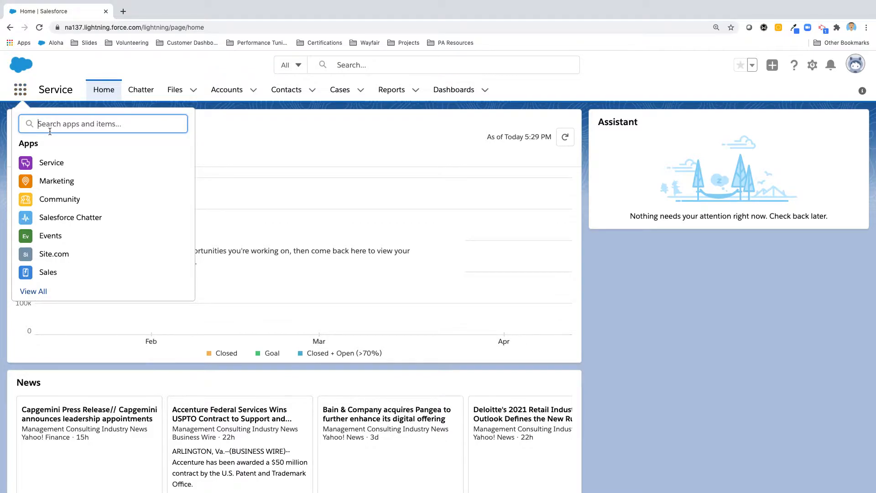
pyautogui.write('ligh')
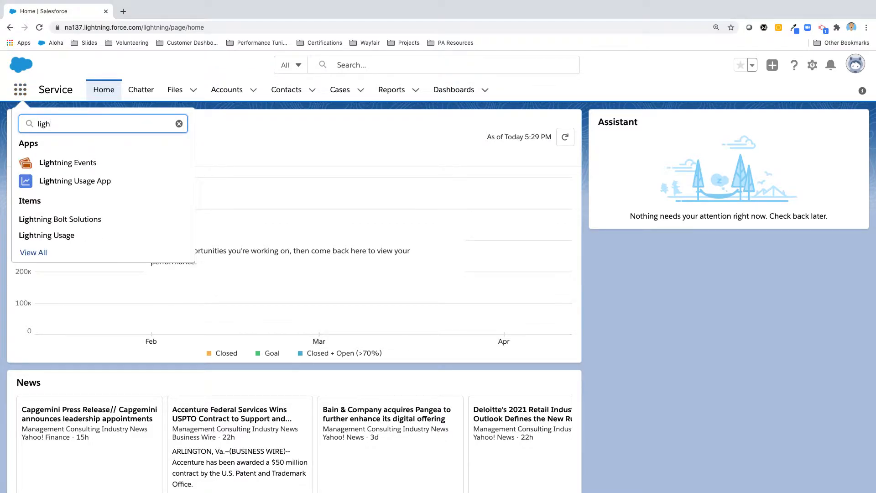
pyautogui.click(69, 163)
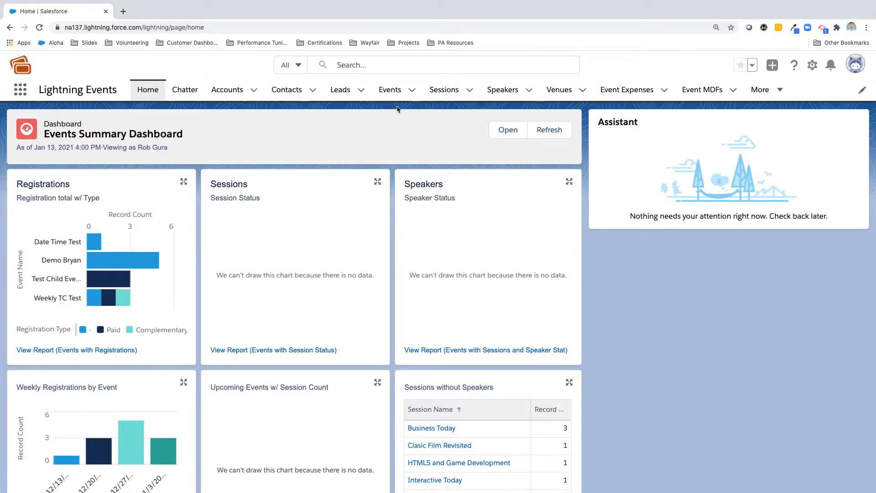
# Look through the Sessions, Speakers, Venues and Event Expenses lists, including the blank new session and new speaker forms
pyautogui.click(446, 93)
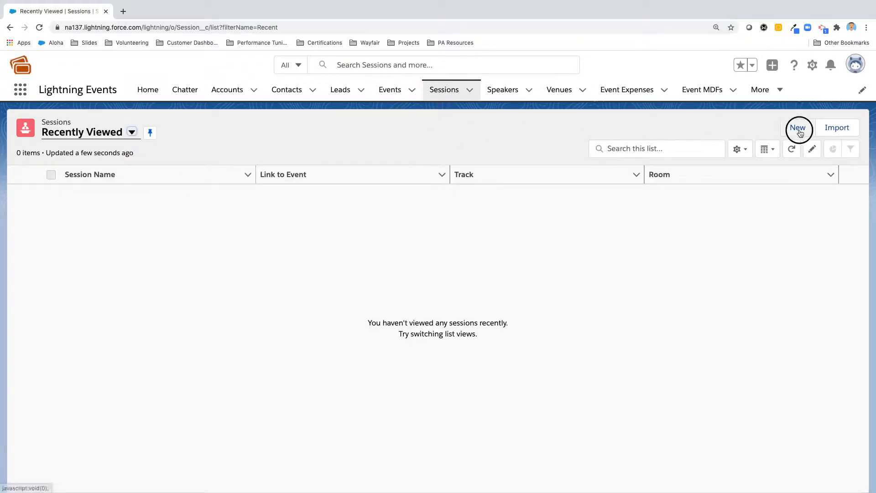
pyautogui.click(797, 129)
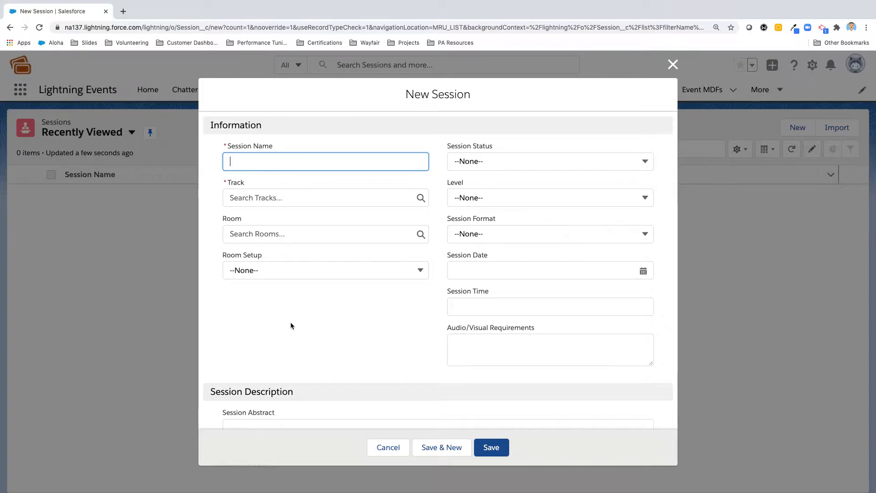
pyautogui.click(388, 447)
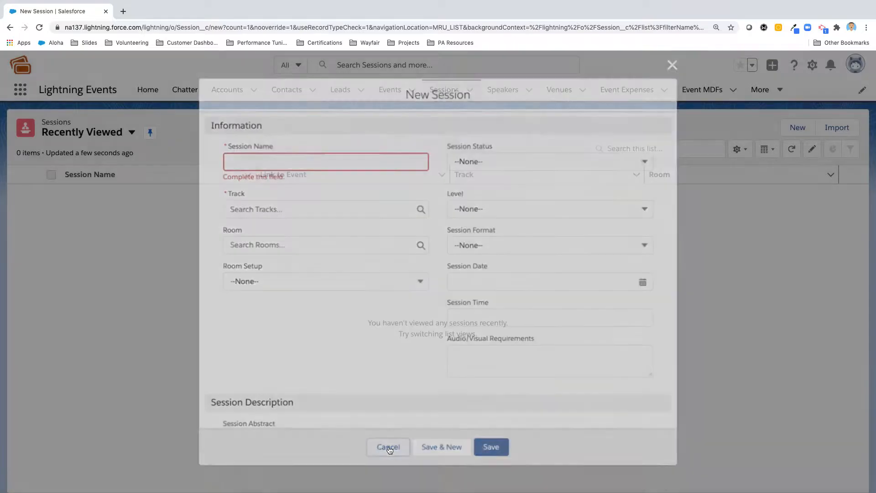
pyautogui.click(505, 95)
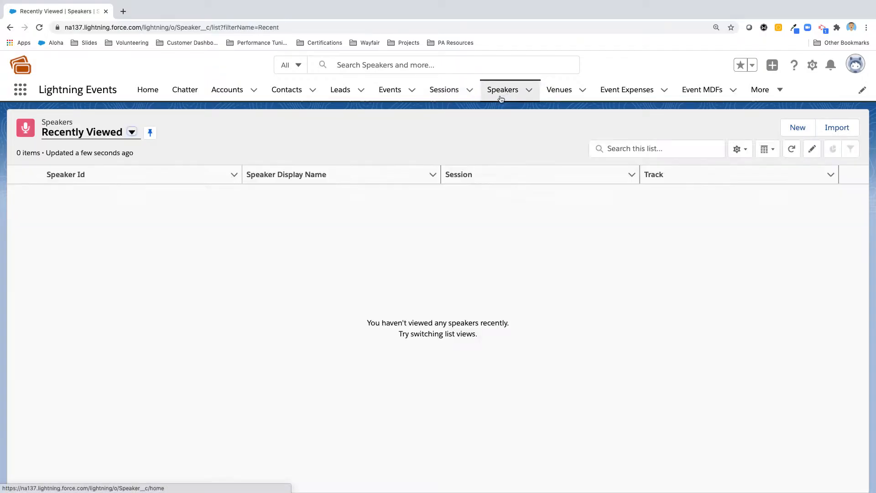
pyautogui.click(784, 129)
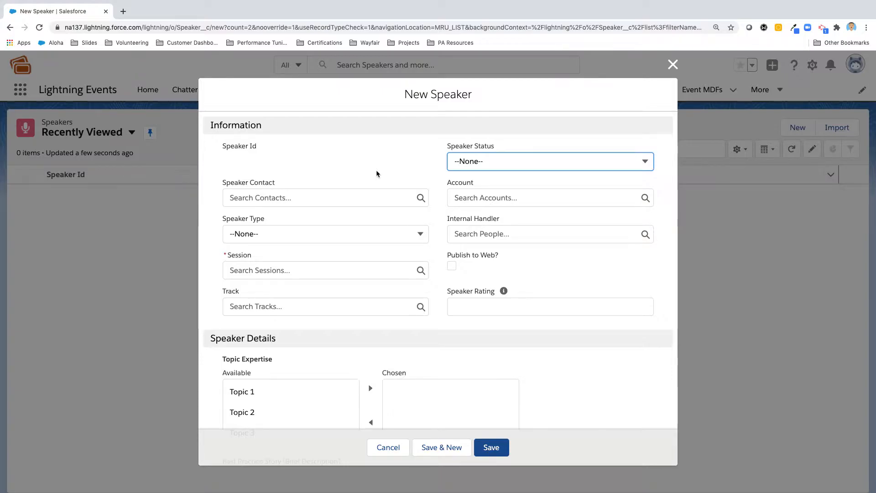
pyautogui.click(387, 448)
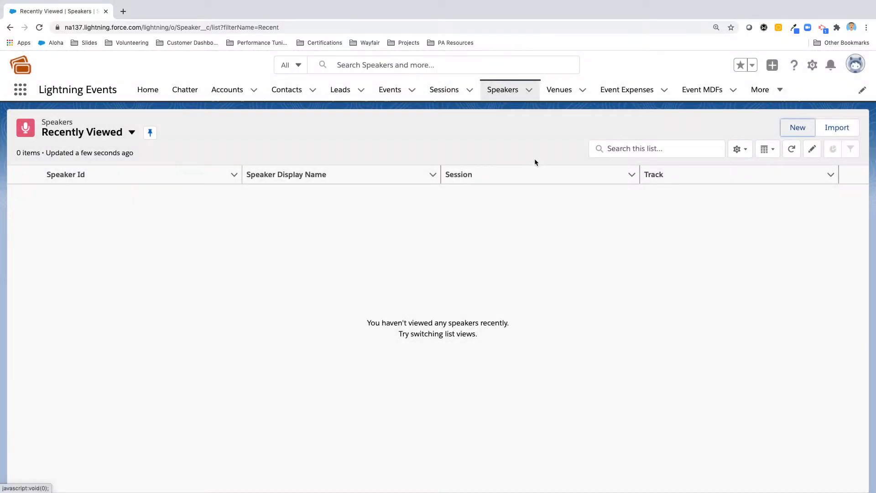
pyautogui.click(563, 93)
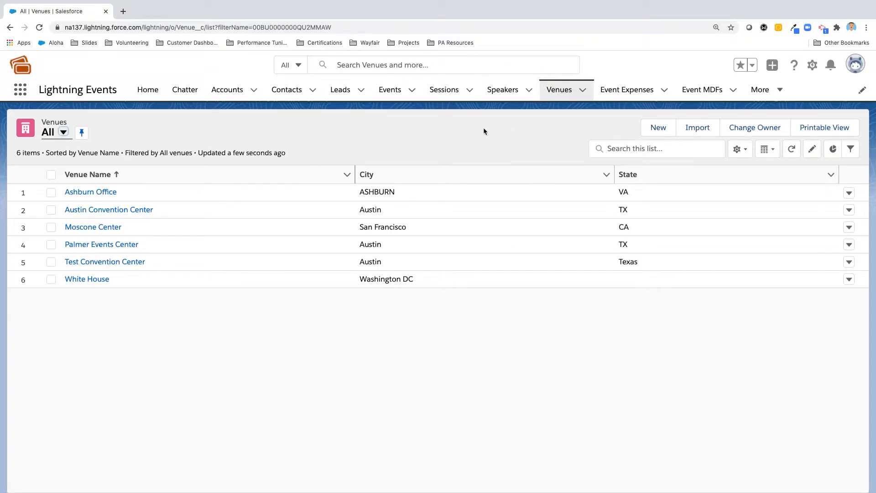
pyautogui.click(629, 89)
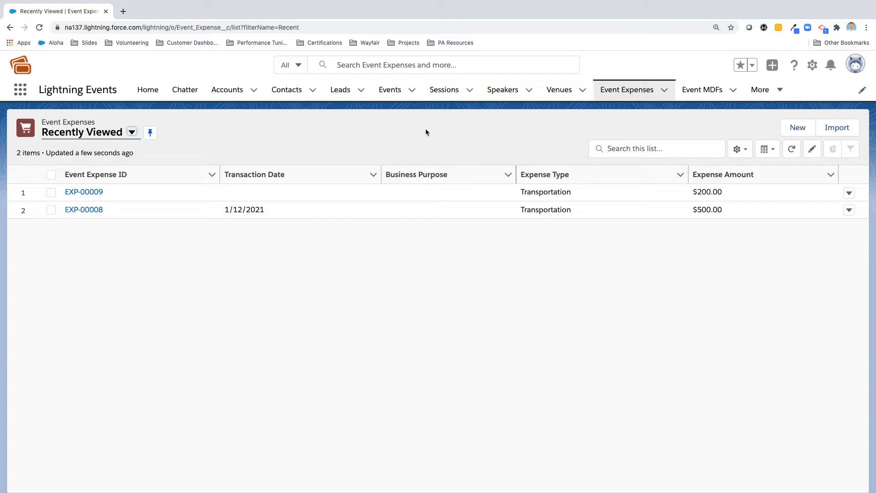
# Start a new event record in the Events list and name it "Recruiting Event"
pyautogui.click(390, 93)
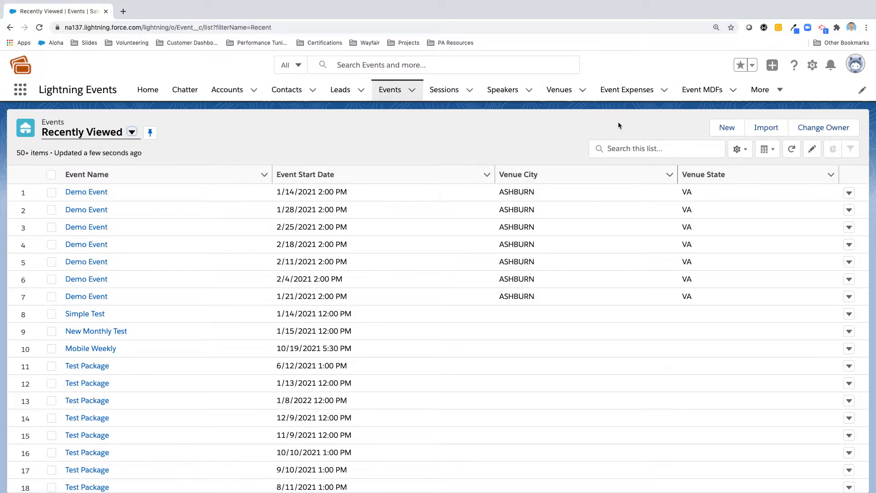
pyautogui.click(726, 127)
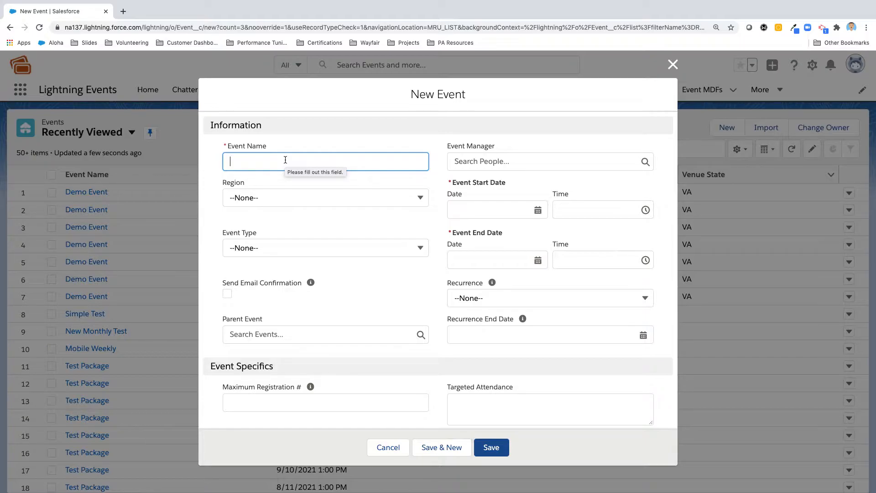
pyautogui.write('Recruiting Event')
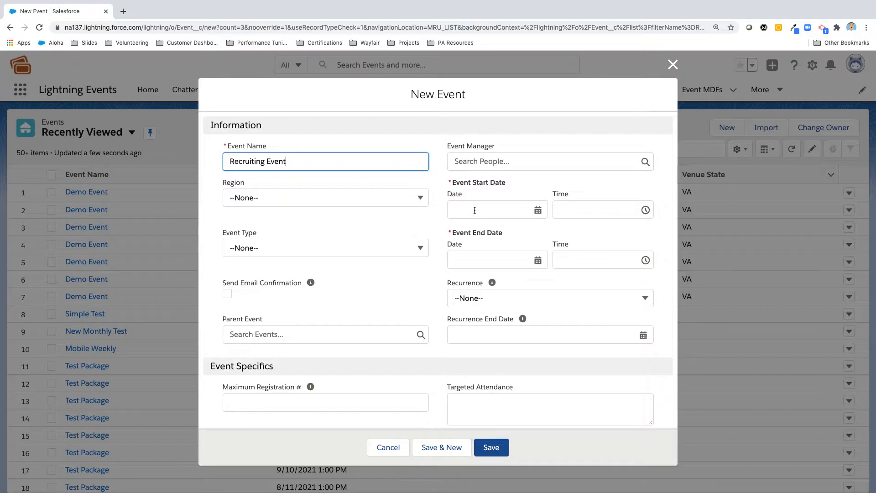
# Set the event's start date to 1/15/2021 and its end to 1/15/2021 at 1:00 PM
pyautogui.click(474, 210)
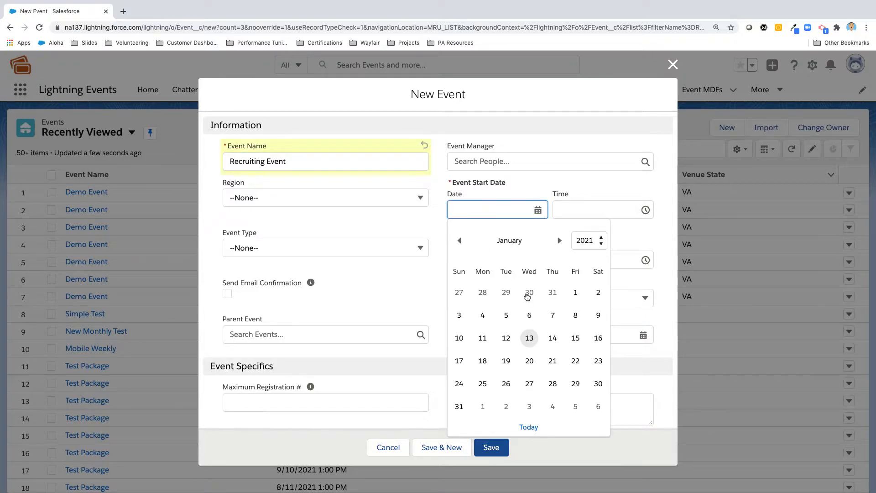
pyautogui.click(575, 338)
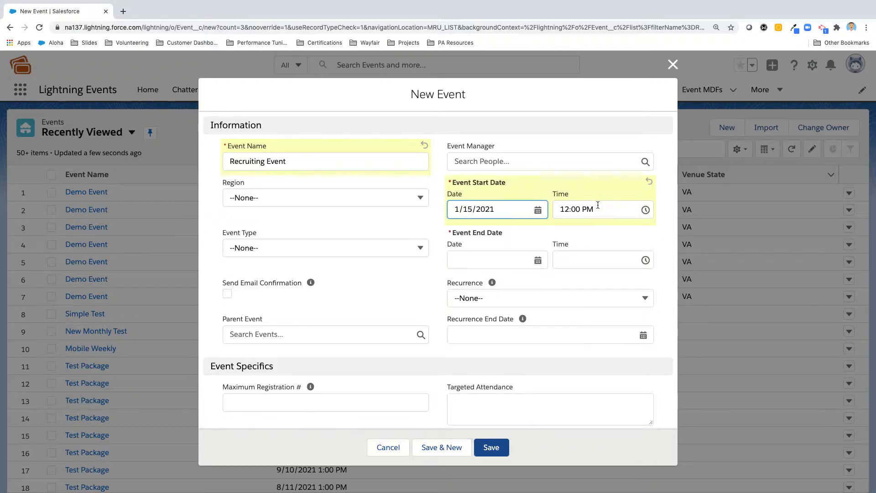
pyautogui.click(513, 261)
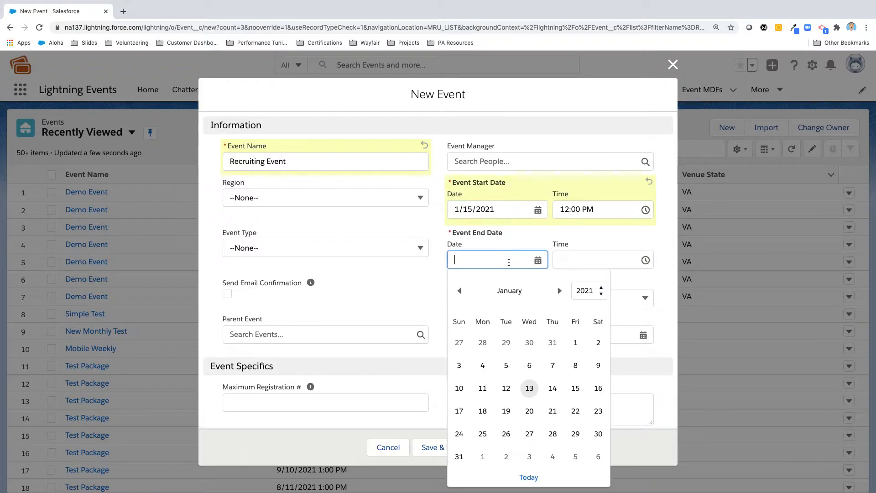
pyautogui.click(575, 386)
pyautogui.click(593, 260)
pyautogui.scroll(-1, 590, 327)
pyautogui.scroll(-1, 590, 326)
pyautogui.click(589, 336)
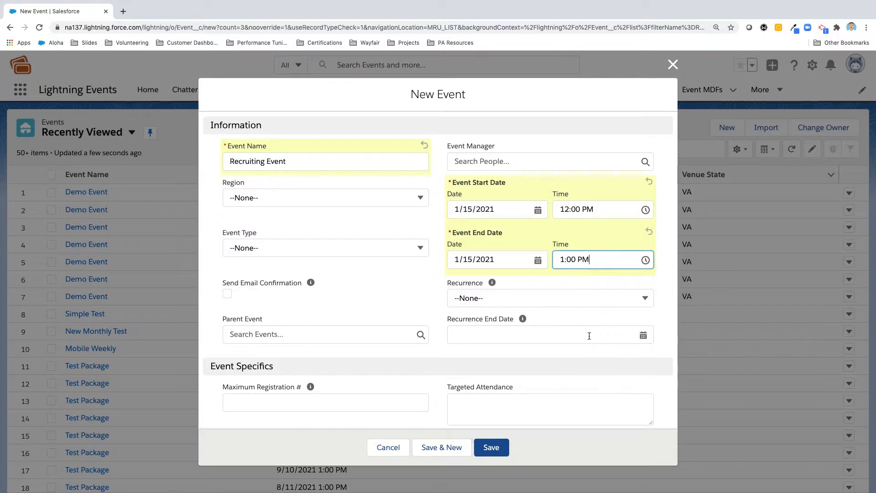
# Set the event type to Other and make the event recur weekly until 2/26/2021
pyautogui.click(406, 250)
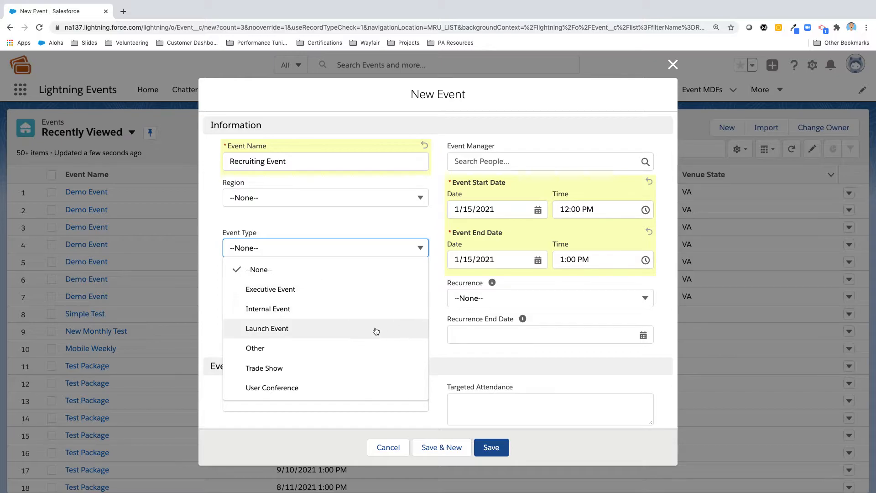
pyautogui.click(374, 350)
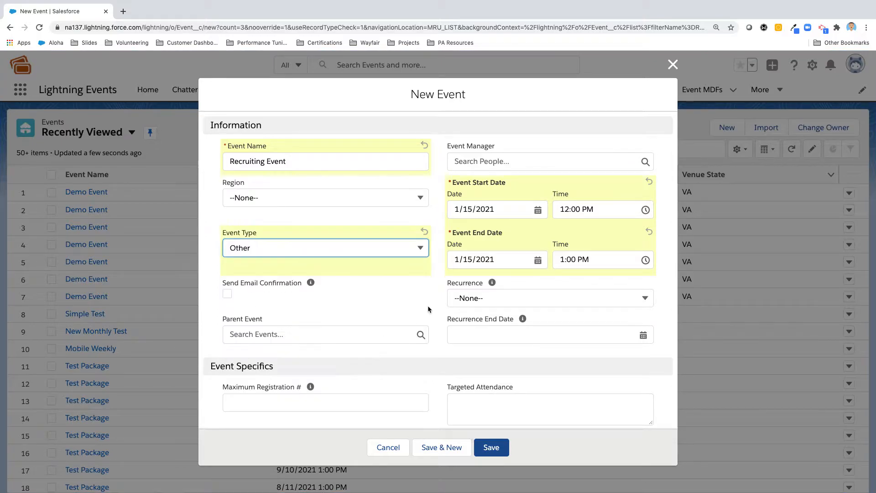
pyautogui.click(463, 298)
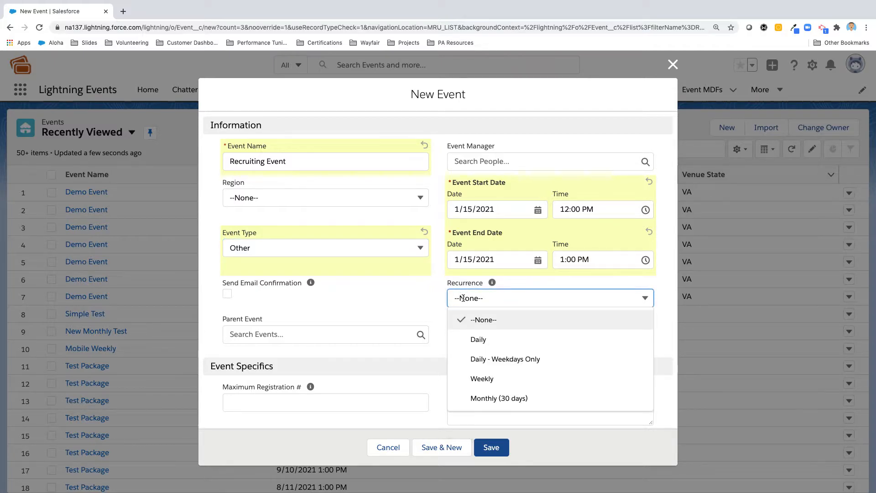
pyautogui.click(463, 378)
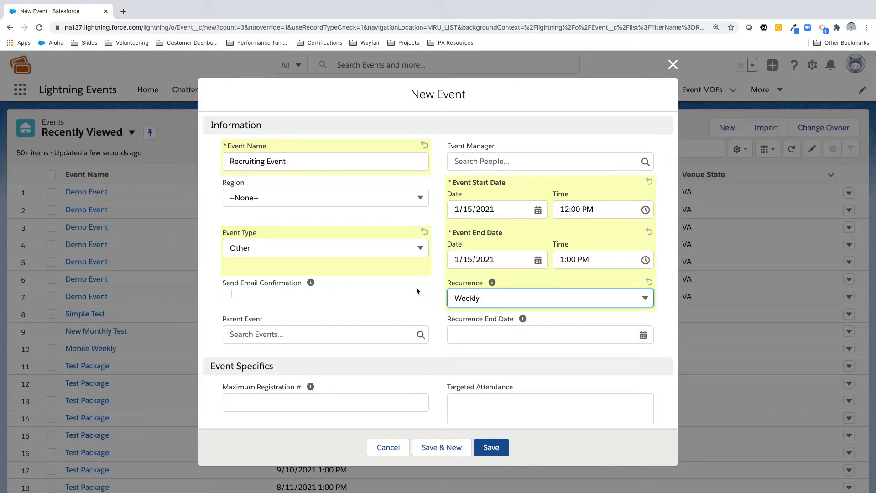
pyautogui.click(466, 336)
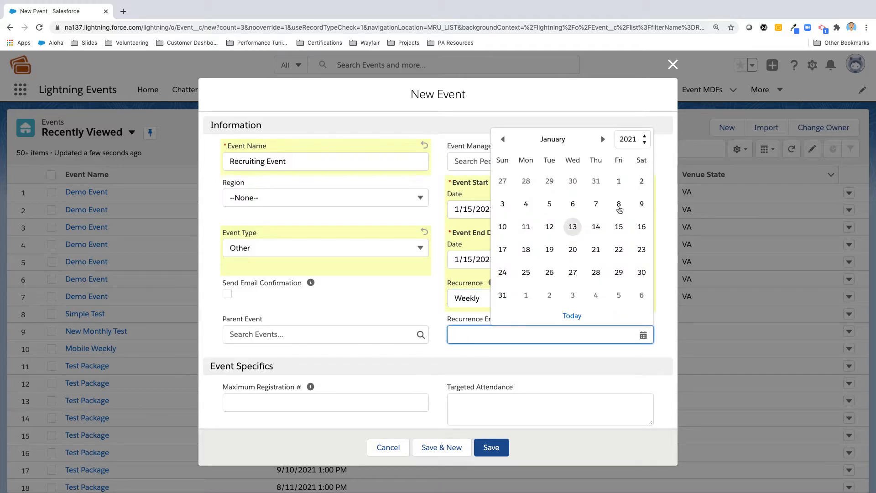
pyautogui.click(603, 139)
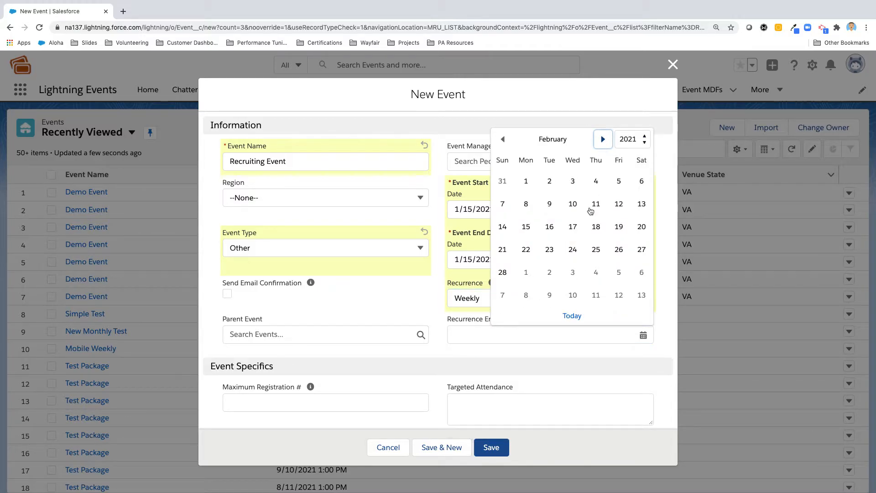
pyautogui.click(619, 249)
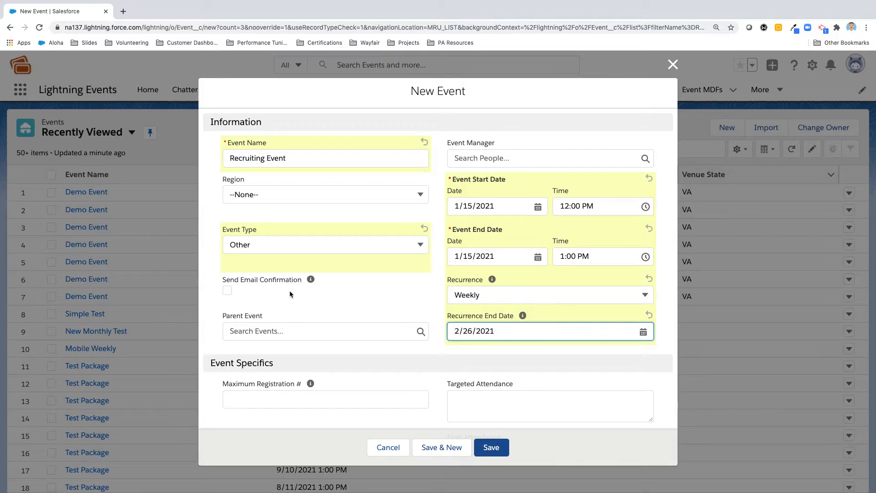
# Limit the event's maximum registration number to 20
pyautogui.scroll(-3, 289, 292)
pyautogui.scroll(-2, 290, 292)
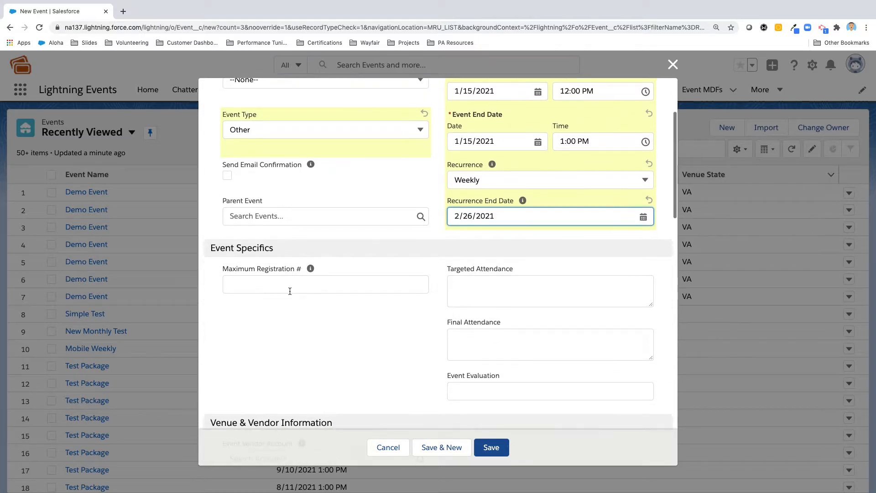
pyautogui.click(302, 267)
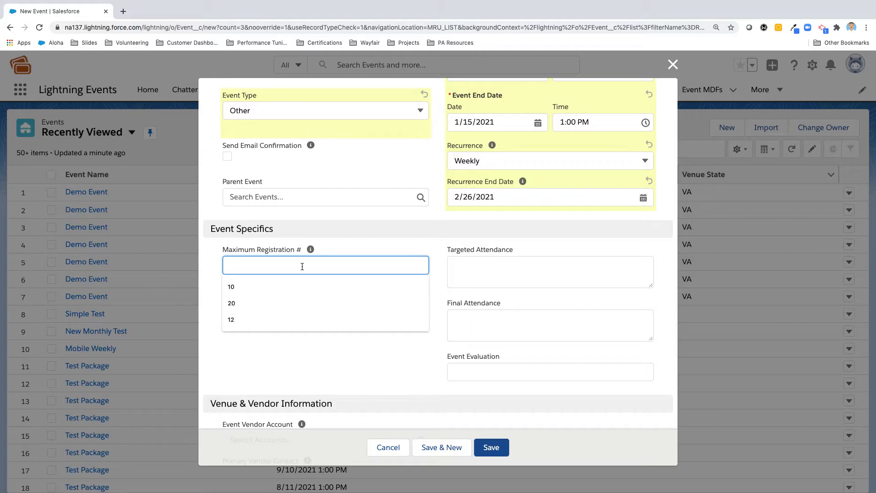
pyautogui.write('20')
pyautogui.click(328, 328)
# Assign Ashburn Office as the event's venue
pyautogui.scroll(-5, 327, 331)
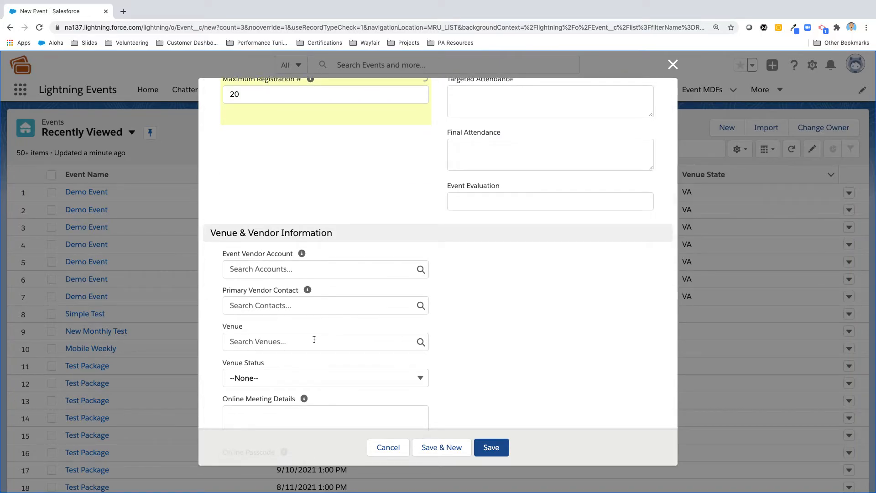
pyautogui.click(315, 341)
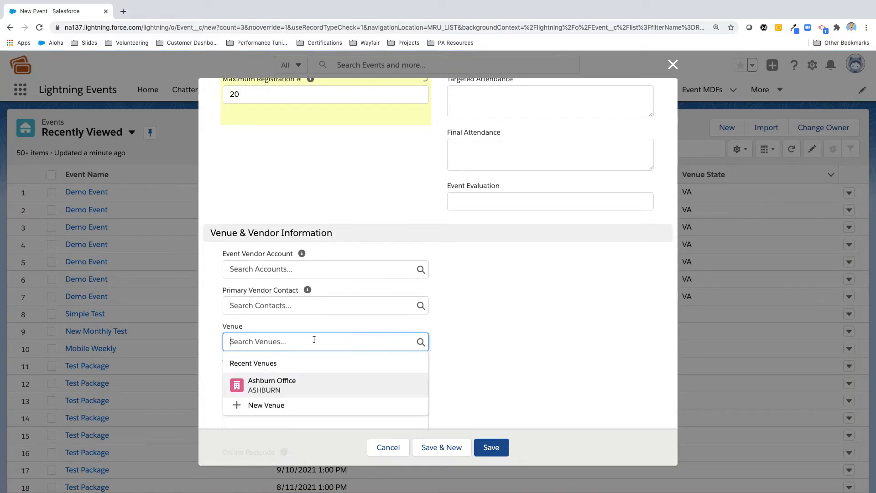
pyautogui.click(307, 387)
# Enter a catering budget of $1,000 and a transportation budget of $500 for the event
pyautogui.scroll(-2, 476, 349)
pyautogui.scroll(-4, 476, 348)
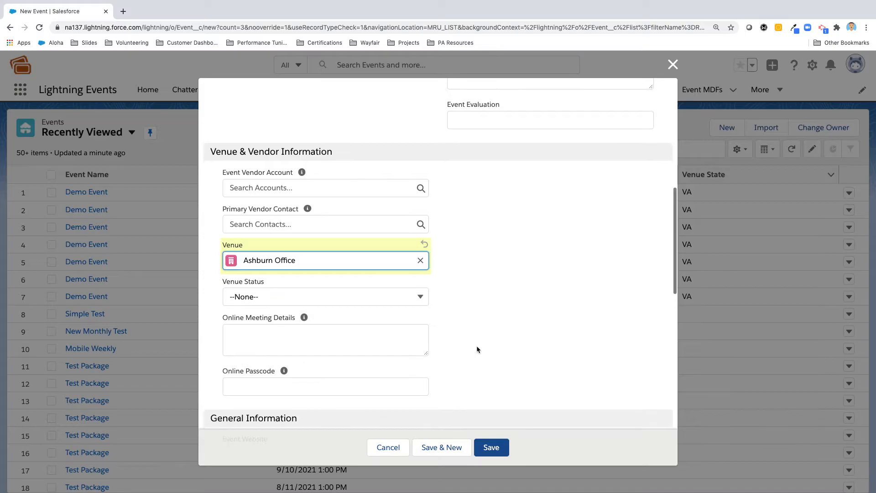
pyautogui.scroll(-1, 476, 348)
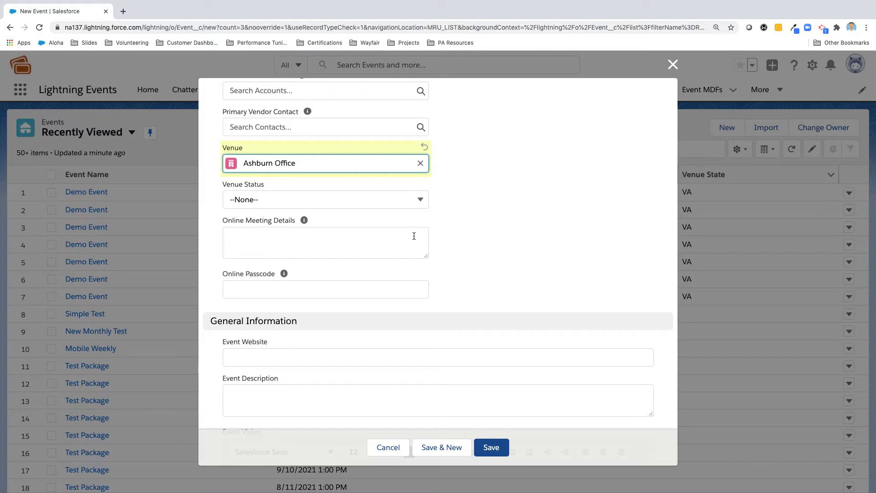
pyautogui.scroll(-7, 399, 293)
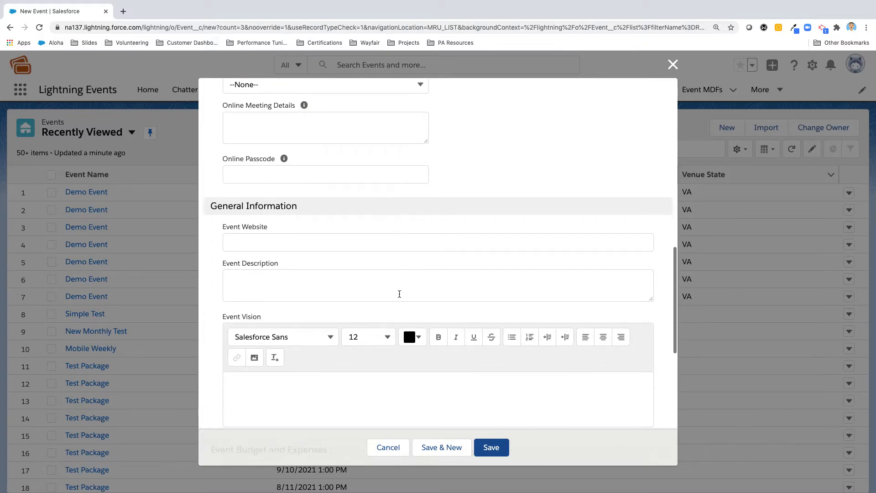
pyautogui.scroll(-2, 400, 294)
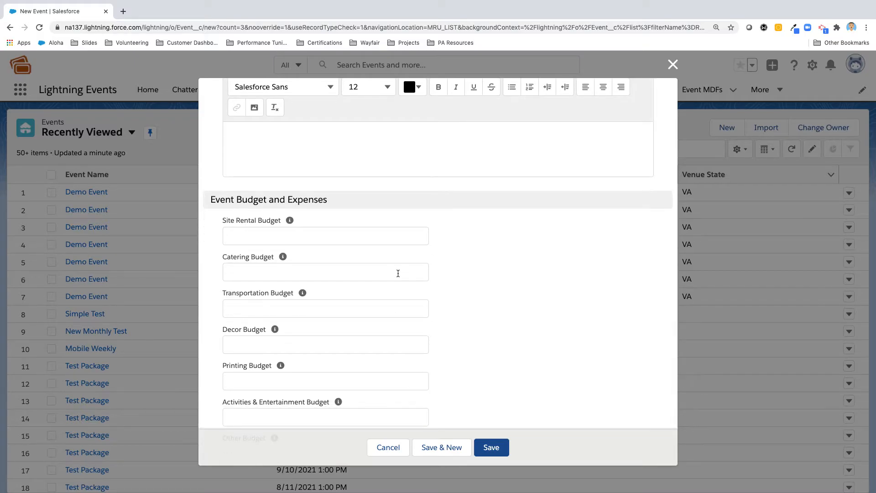
pyautogui.click(392, 238)
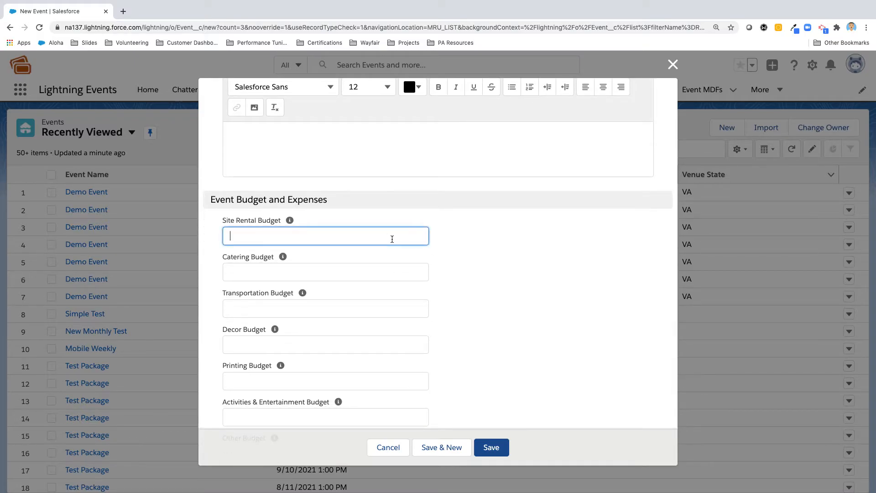
pyautogui.click(372, 272)
pyautogui.write('1,000')
pyautogui.click(331, 311)
pyautogui.write('500')
pyautogui.click(306, 380)
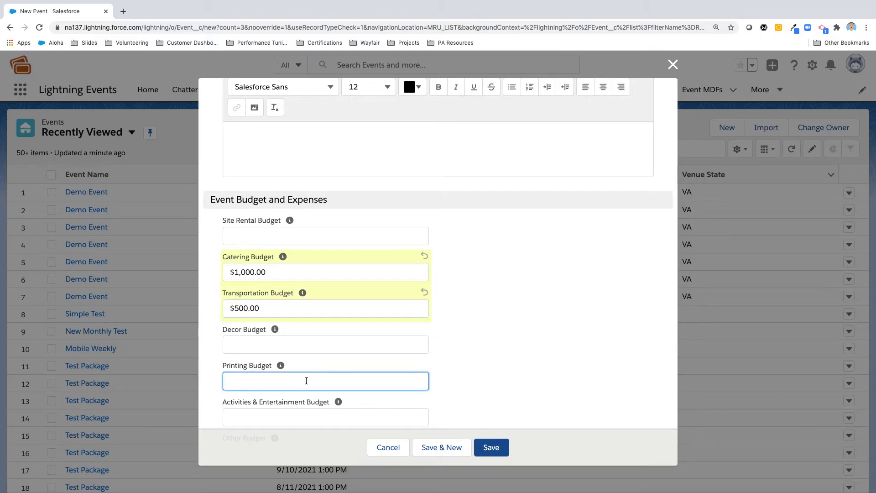
# Set the event's printing budget to $100 and save the new event record
pyautogui.write('100')
pyautogui.click(556, 367)
pyautogui.scroll(-1, 555, 367)
pyautogui.scroll(-2, 556, 367)
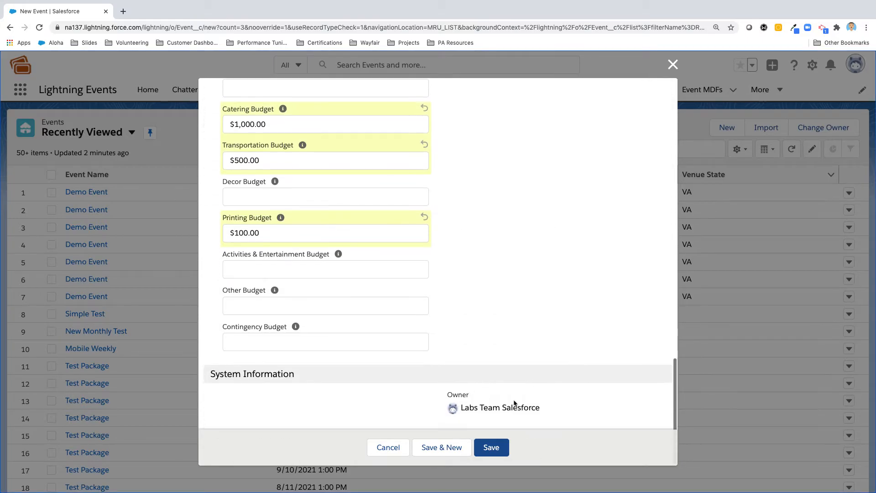
pyautogui.click(490, 449)
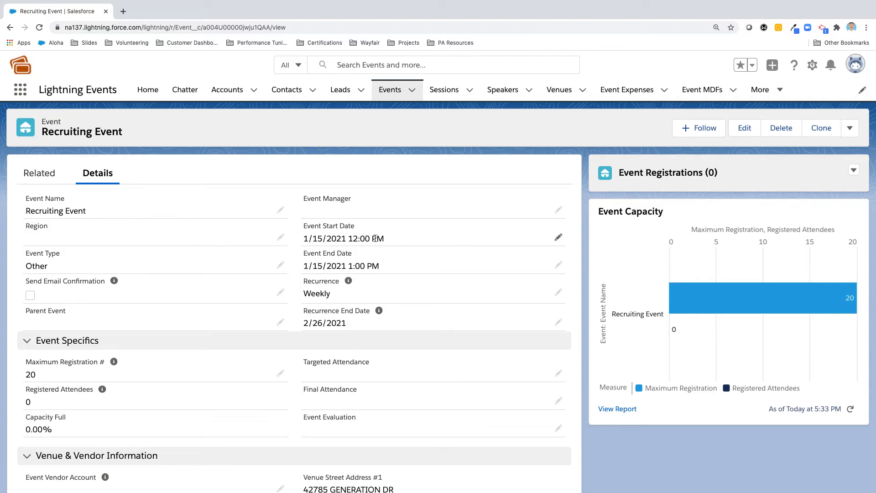
# Review the saved Recruiting Event's details and return to the list of events
pyautogui.scroll(-3, 259, 360)
pyautogui.scroll(3, 260, 355)
pyautogui.click(390, 90)
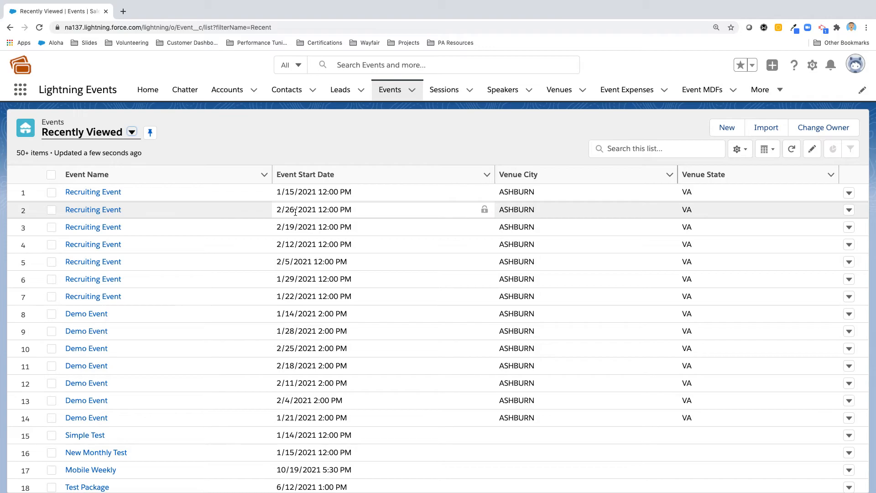
# Open the Recruiting Event occurrence dated 2/26/2021 and examine its parent event, venue, and budget and expense details
pyautogui.click(105, 211)
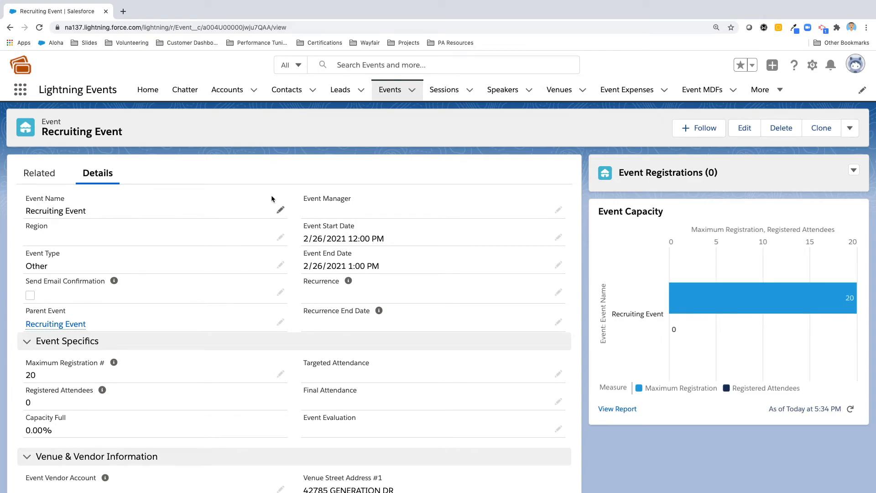
pyautogui.scroll(-2, 248, 251)
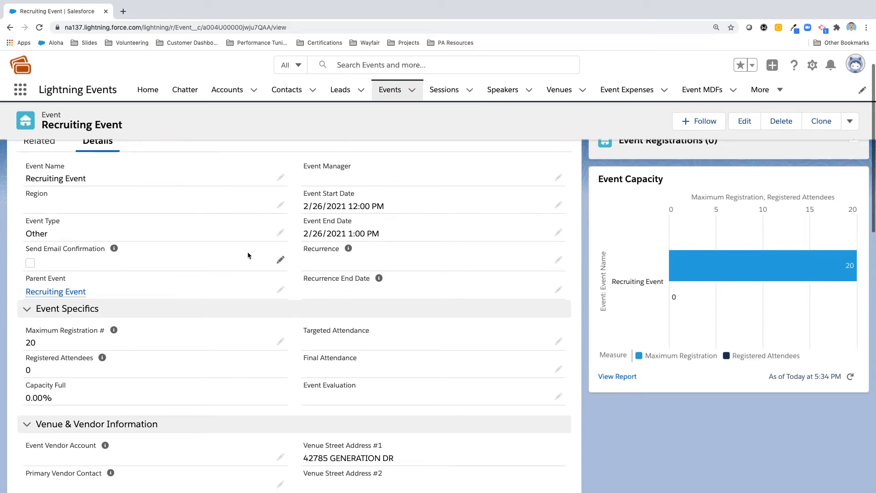
pyautogui.scroll(-3, 247, 255)
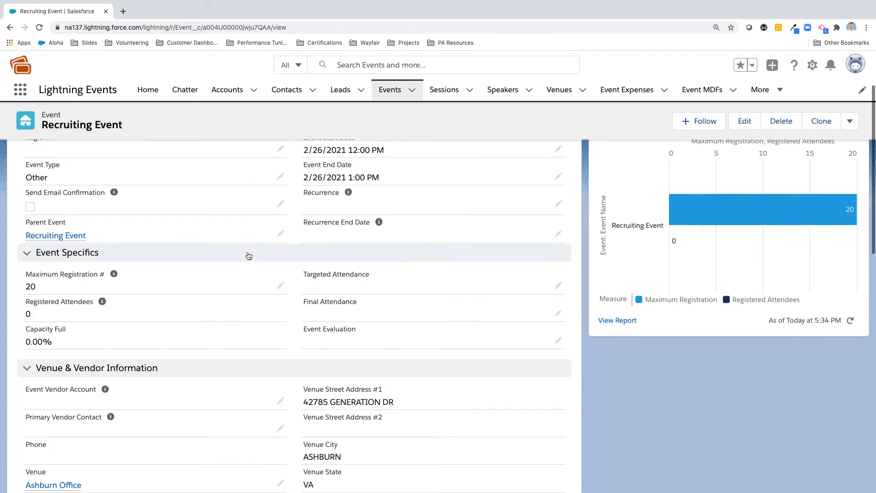
pyautogui.scroll(-4, 188, 280)
pyautogui.scroll(-7, 190, 283)
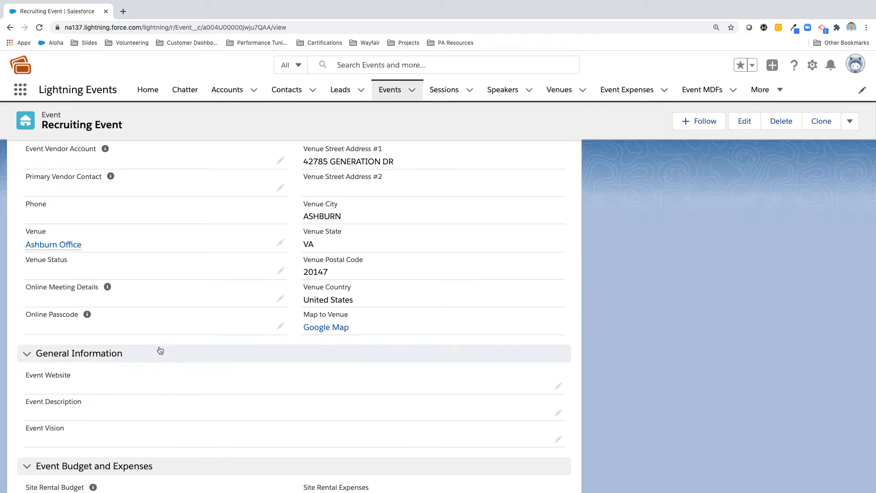
pyautogui.scroll(-12, 158, 347)
pyautogui.scroll(-4, 157, 282)
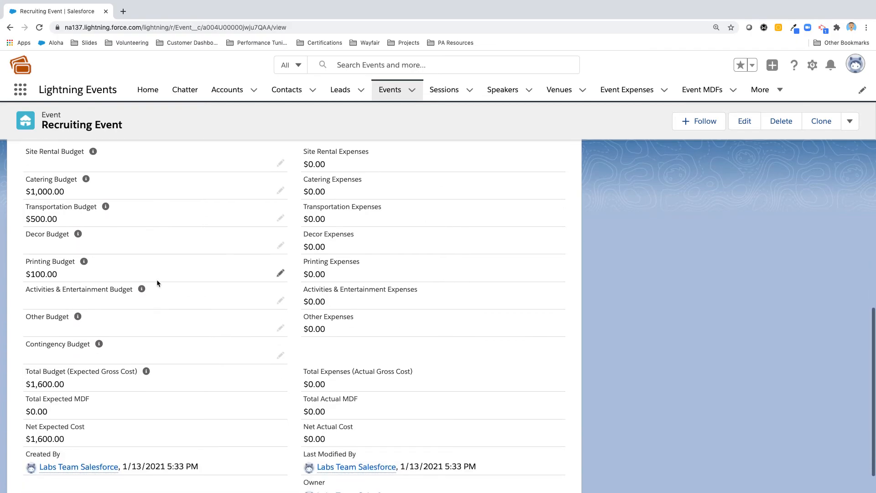
pyautogui.scroll(-1, 157, 284)
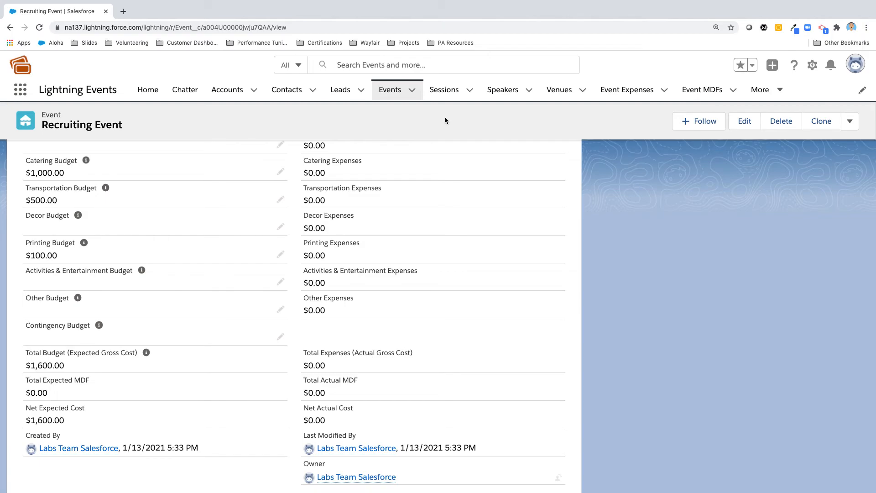
# Go to the recent reports and open the Registrations by Day report
pyautogui.click(779, 90)
pyautogui.click(750, 136)
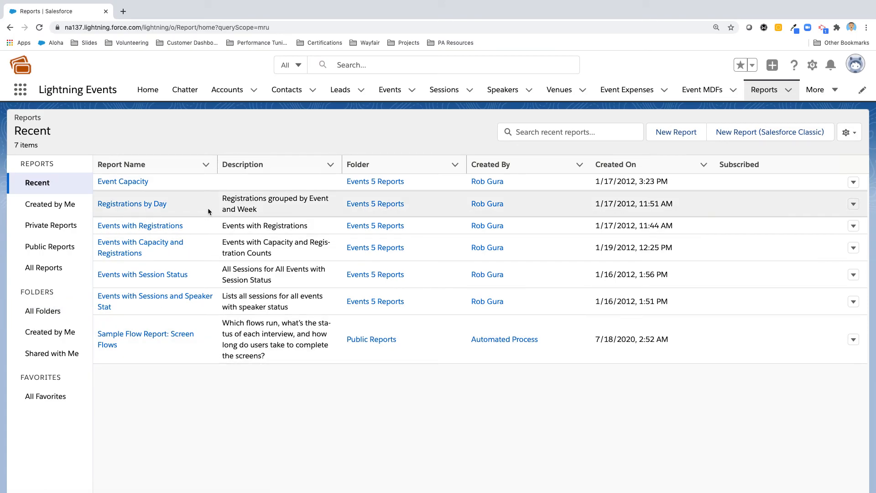
pyautogui.click(153, 204)
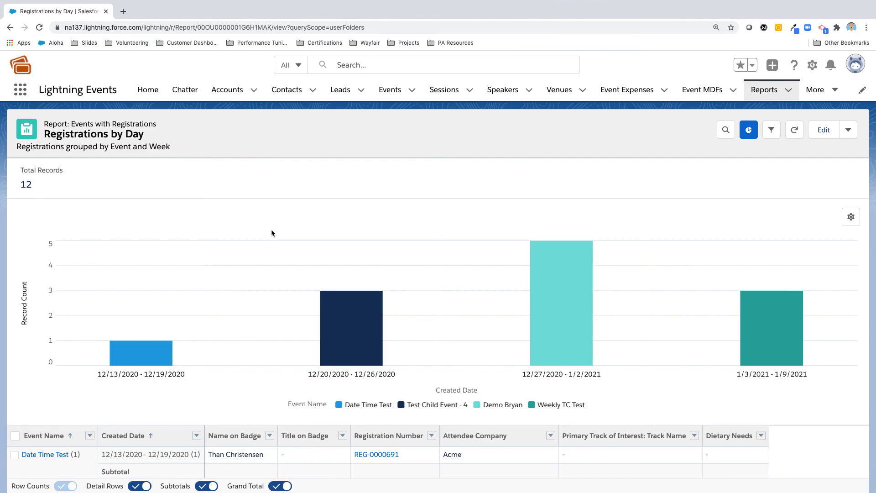
pyautogui.moveTo(641, 9)
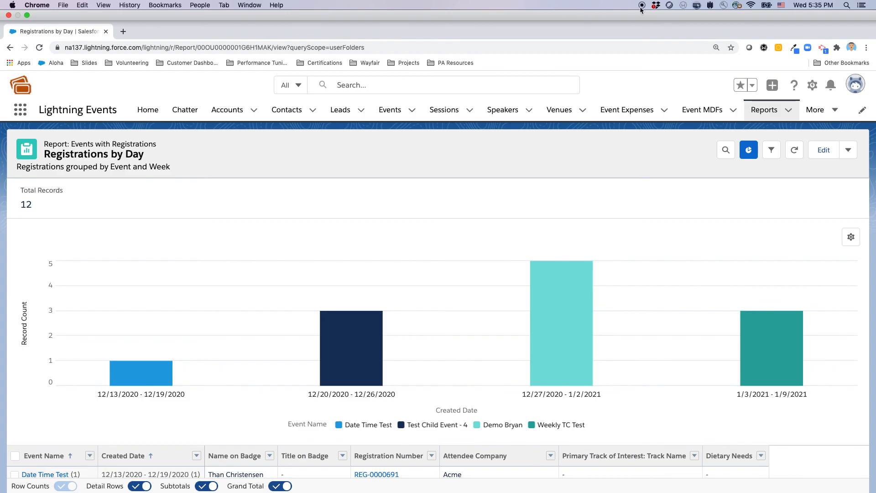